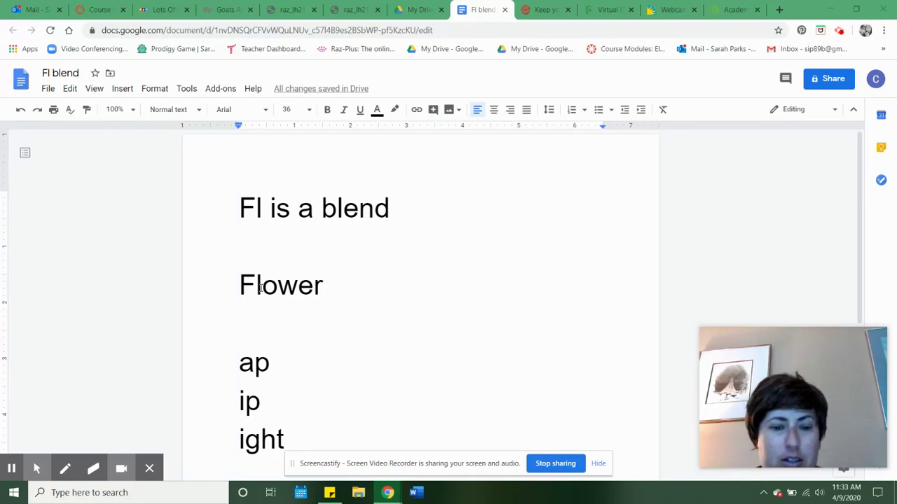
Step: Retype the l of the fl blend in Flower, leaving the word reading Flower
{"action": "left_click_drag", "start_coordinate": [261, 287], "coordinate": [241, 288]}
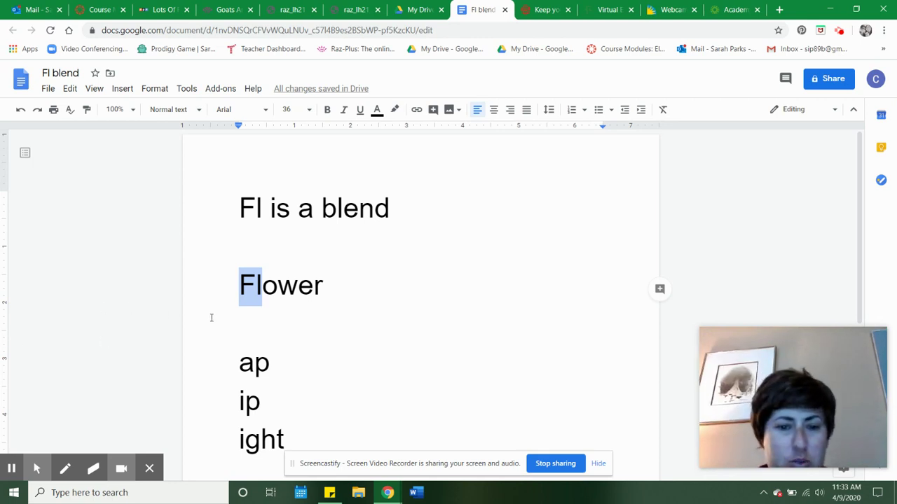
{"action": "left_click", "coordinate": [341, 291]}
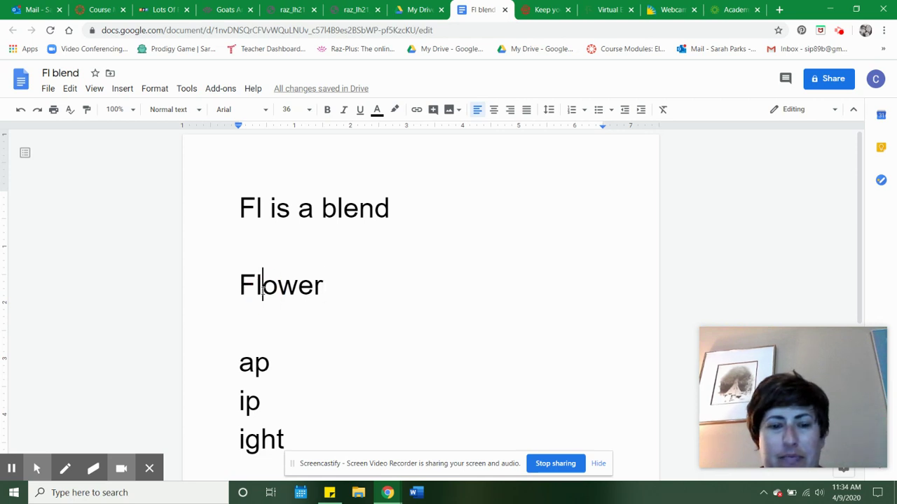
{"action": "key", "text": "BackSpace"}
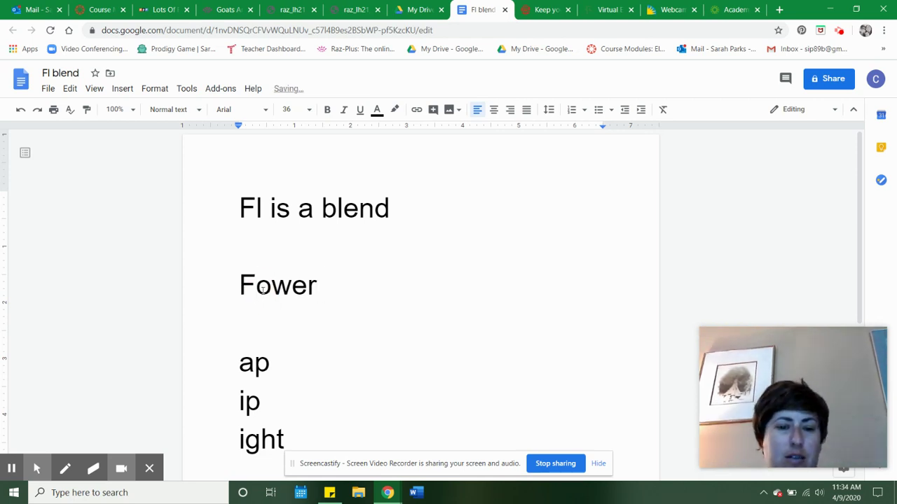
{"action": "type", "text": "l"}
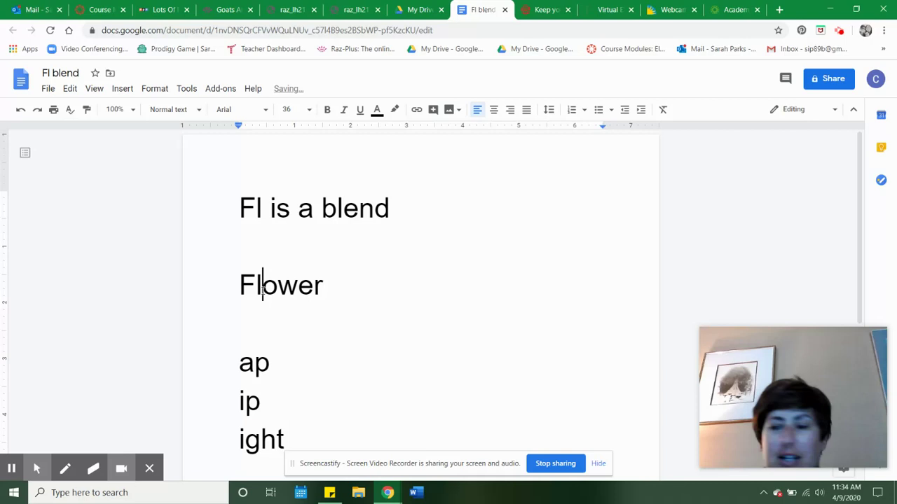
{"action": "left_click", "coordinate": [256, 289]}
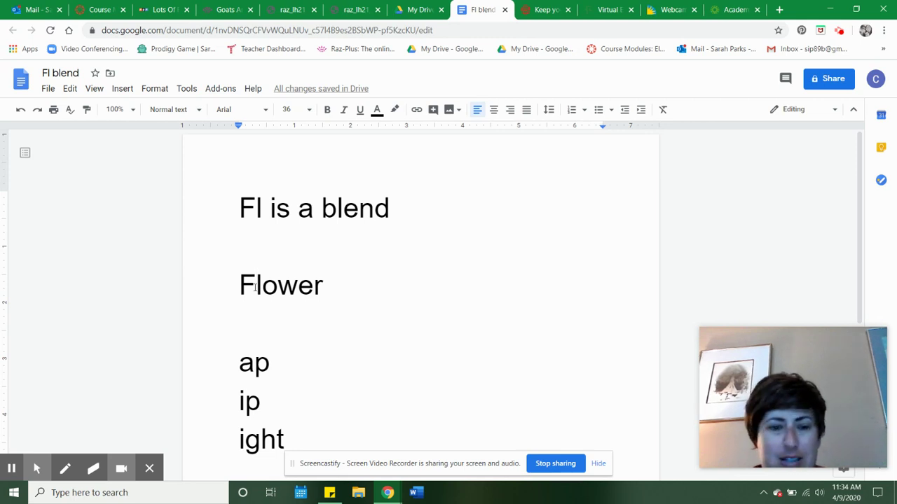
{"action": "type", "text": "a"}
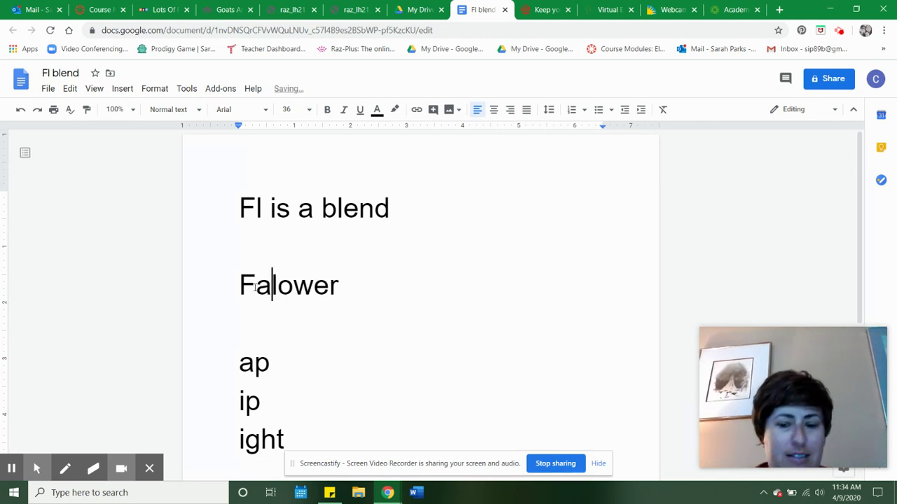
{"action": "key", "text": "BackSpace"}
{"action": "type", "text": "i"}
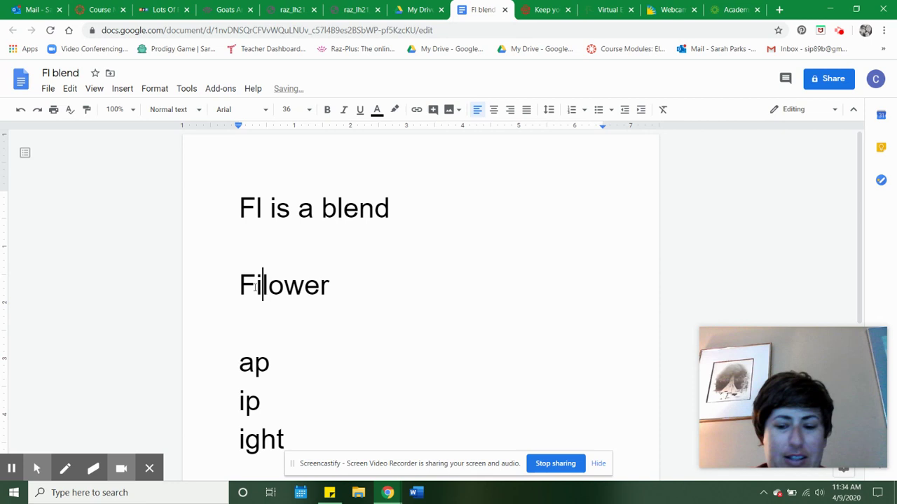
{"action": "key", "text": "BackSpace"}
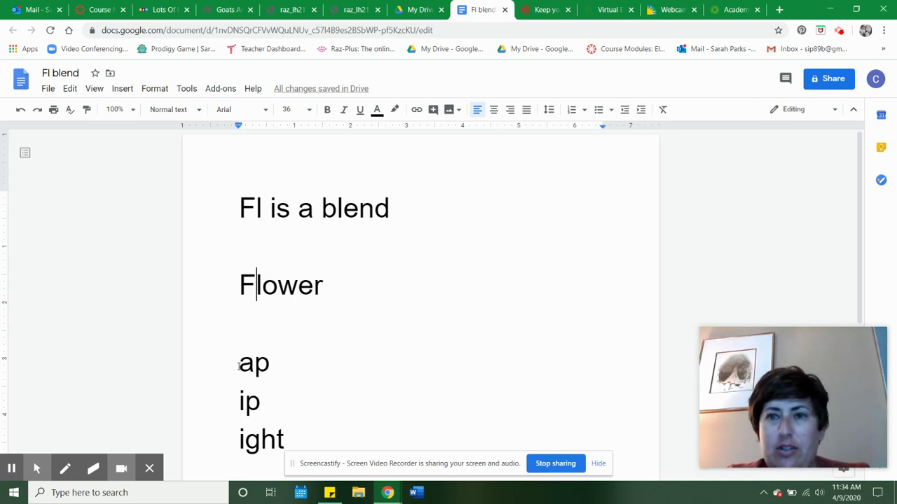
Step: Prefix ap, ip and ight with fl so they read flap, flip and flight
{"action": "left_click", "coordinate": [239, 364]}
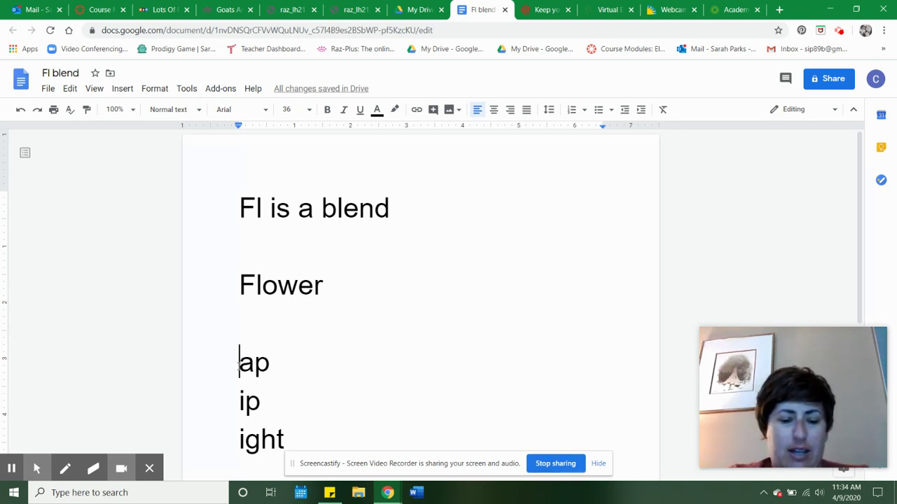
{"action": "type", "text": "fl"}
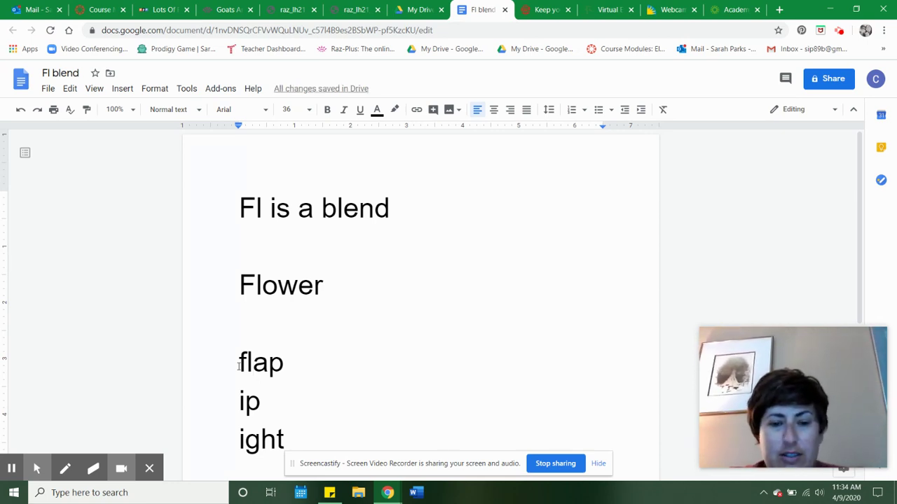
{"action": "left_click", "coordinate": [239, 400]}
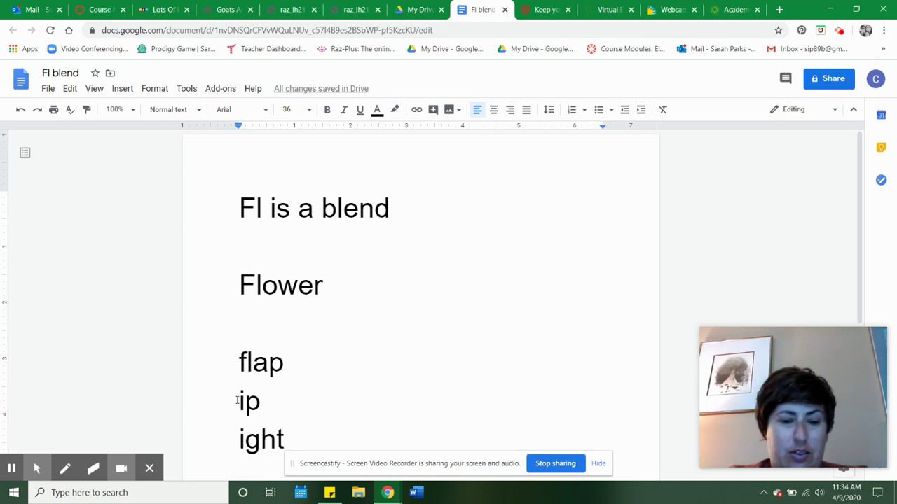
{"action": "type", "text": "fl"}
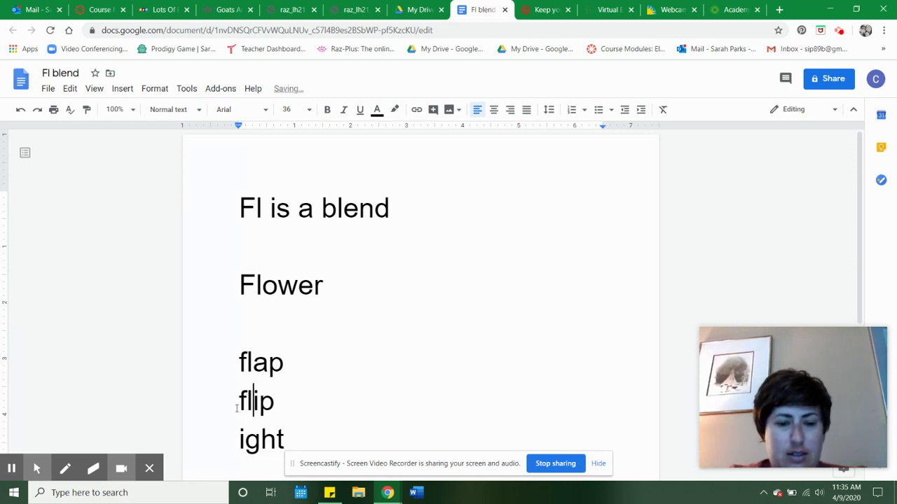
{"action": "left_click", "coordinate": [239, 438]}
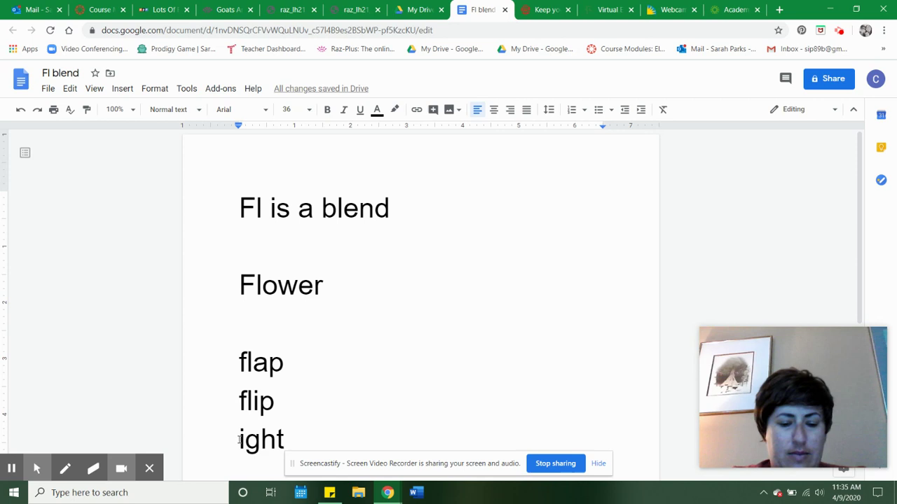
{"action": "type", "text": "fl"}
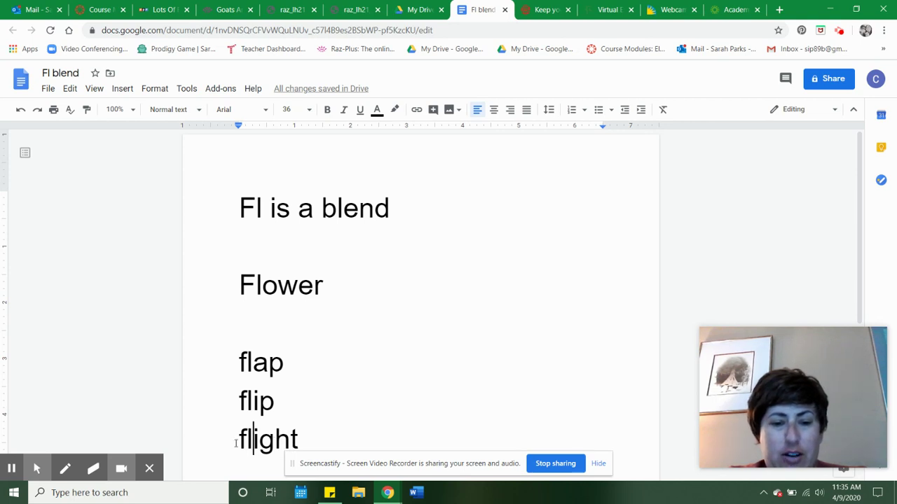
{"action": "left_click", "coordinate": [253, 365]}
{"action": "key", "text": "BackSpace"}
{"action": "key", "text": "BackSpace"}
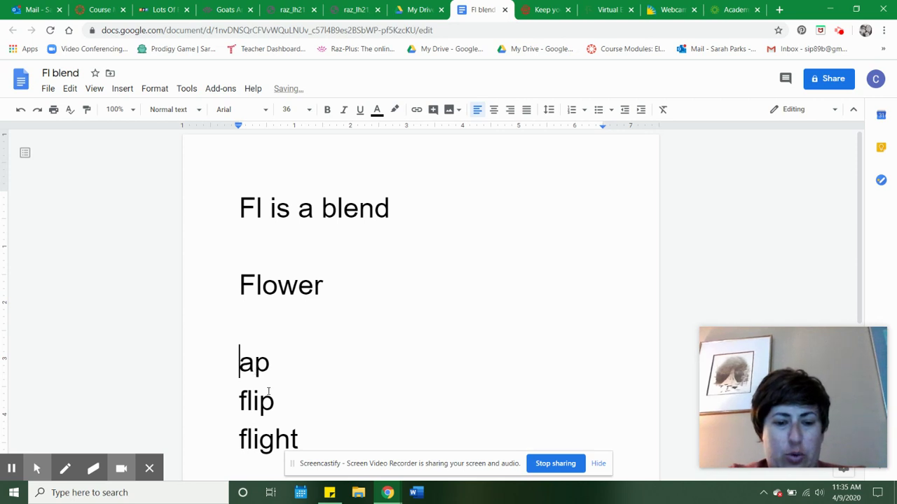
{"action": "left_click", "coordinate": [254, 401]}
{"action": "key", "text": "BackSpace"}
{"action": "key", "text": "BackSpace"}
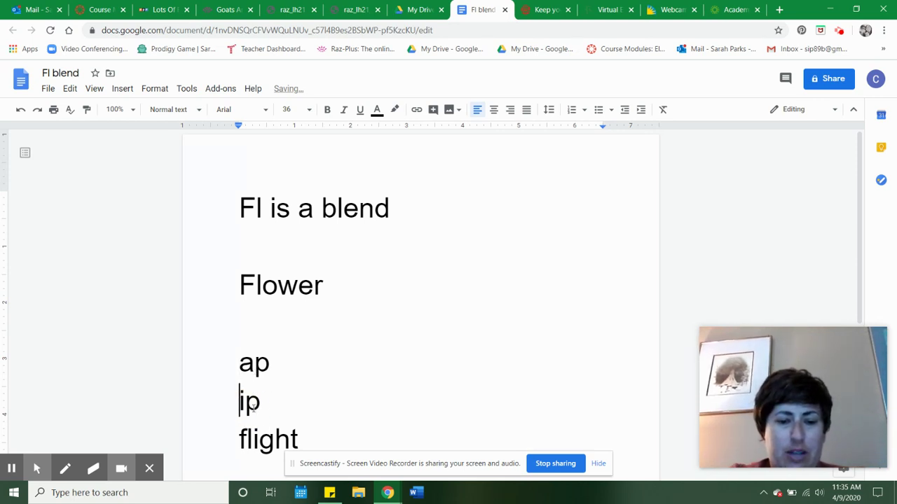
{"action": "left_click", "coordinate": [253, 440]}
{"action": "key", "text": "BackSpace"}
{"action": "key", "text": "BackSpace"}
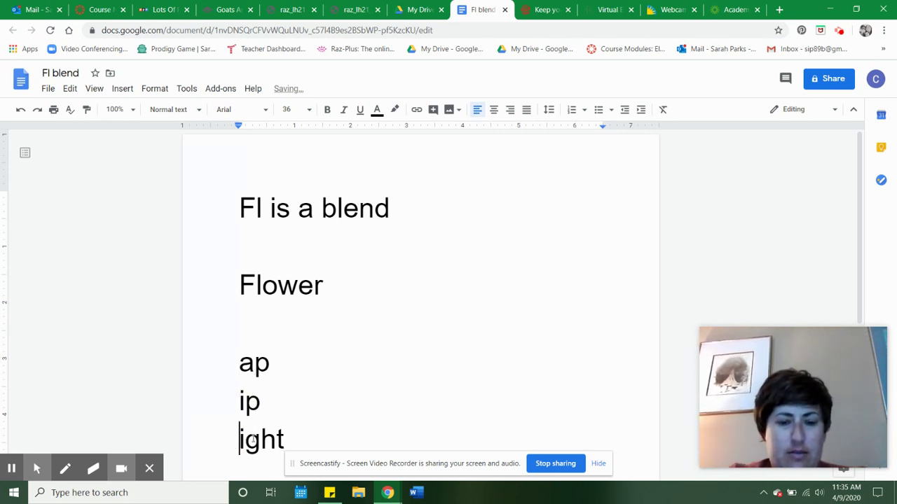
{"action": "left_click", "coordinate": [238, 362]}
{"action": "type", "text": "fl"}
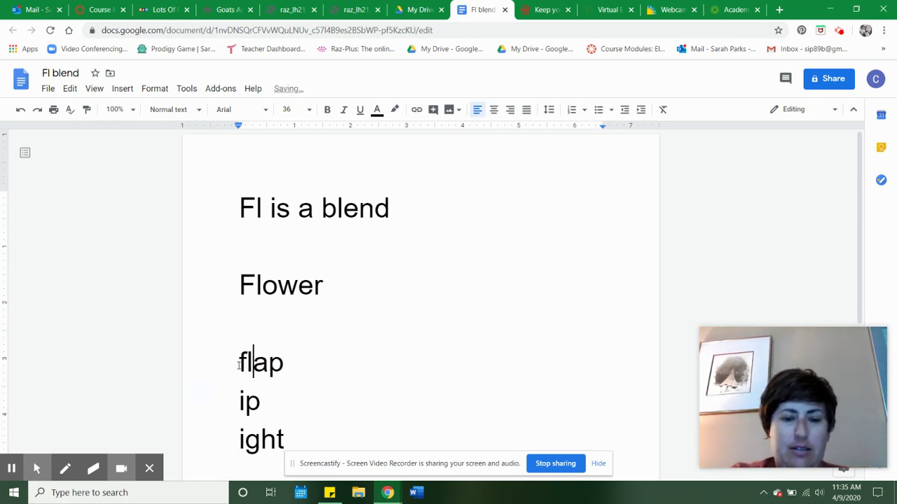
{"action": "left_click", "coordinate": [239, 403]}
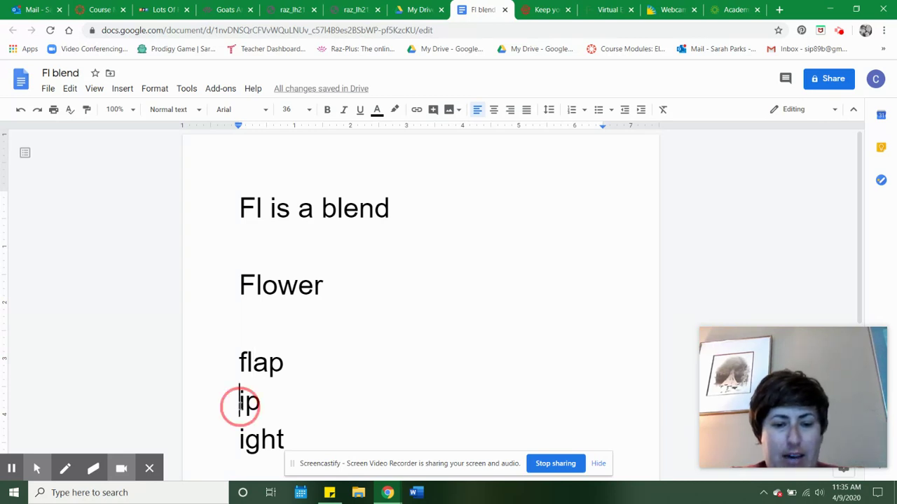
{"action": "type", "text": "fl"}
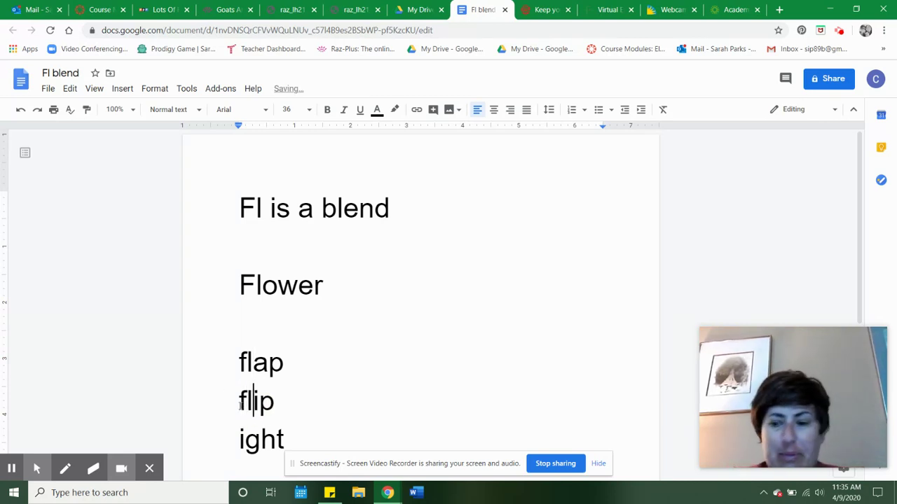
{"action": "left_click", "coordinate": [239, 440]}
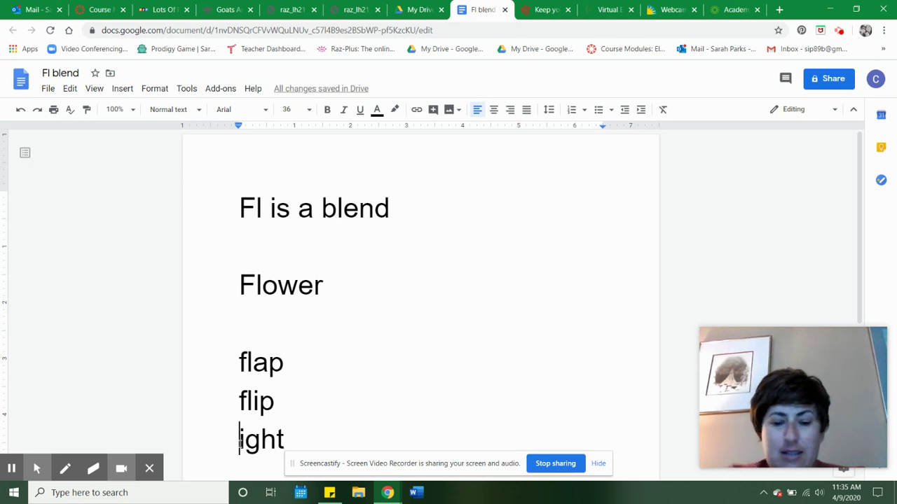
{"action": "type", "text": "fl"}
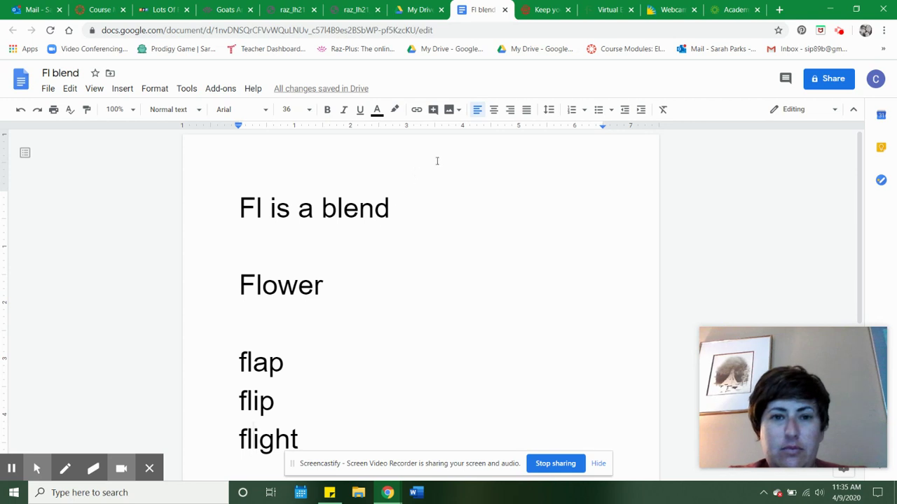
Step: Bring up the goatsaregreat fl-blend worksheet PDF and rotate its page clockwise to upright
{"action": "left_click", "coordinate": [424, 285]}
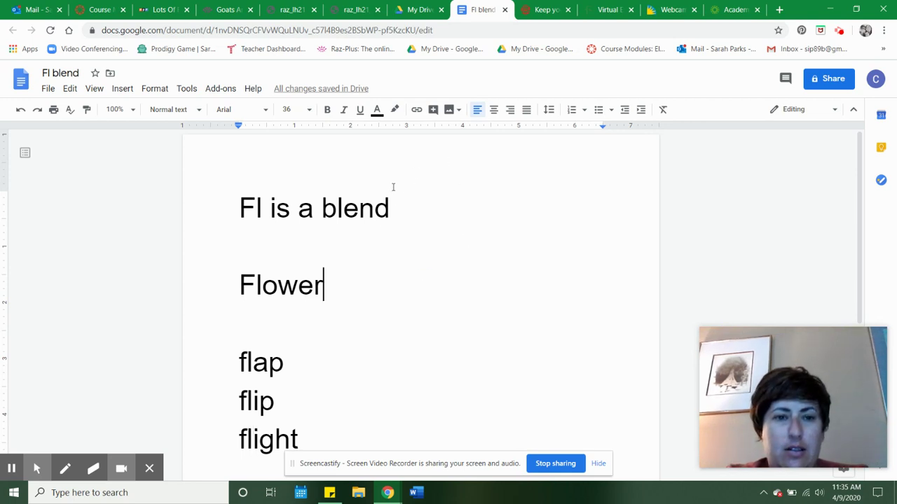
{"action": "left_click", "coordinate": [358, 10]}
{"action": "left_click", "coordinate": [285, 10]}
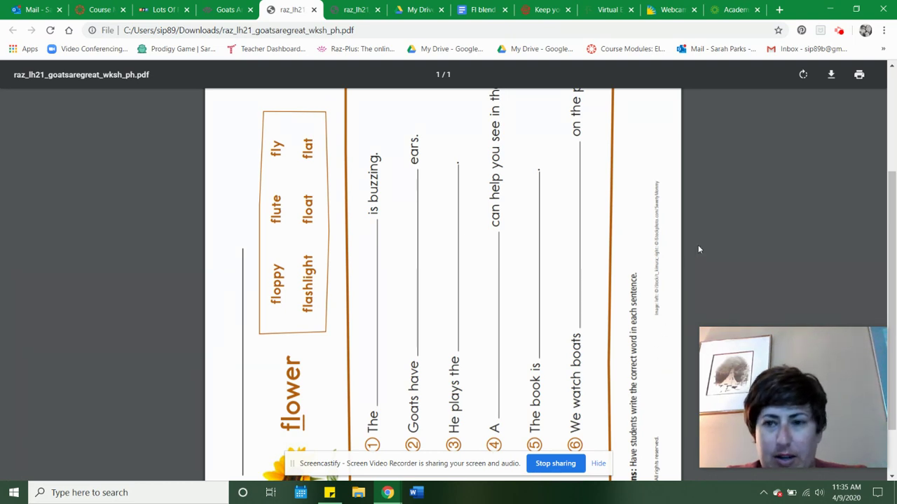
{"action": "right_click", "coordinate": [551, 291]}
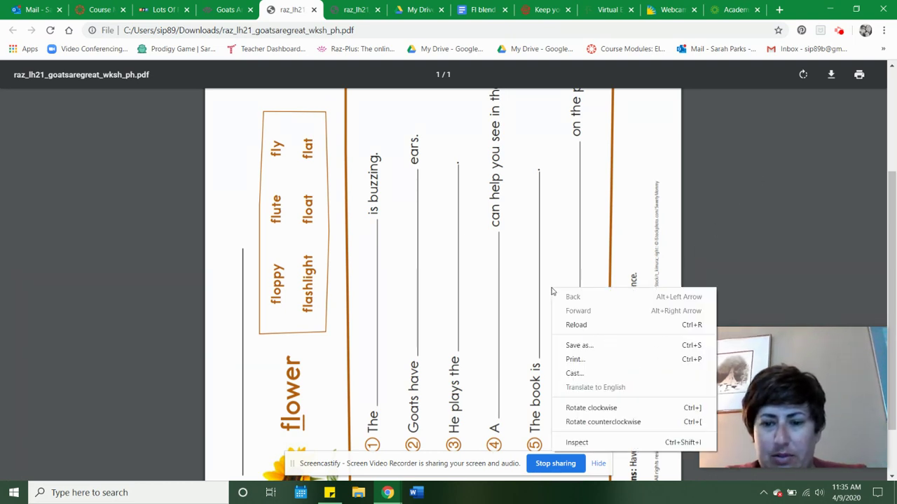
{"action": "left_click", "coordinate": [618, 409]}
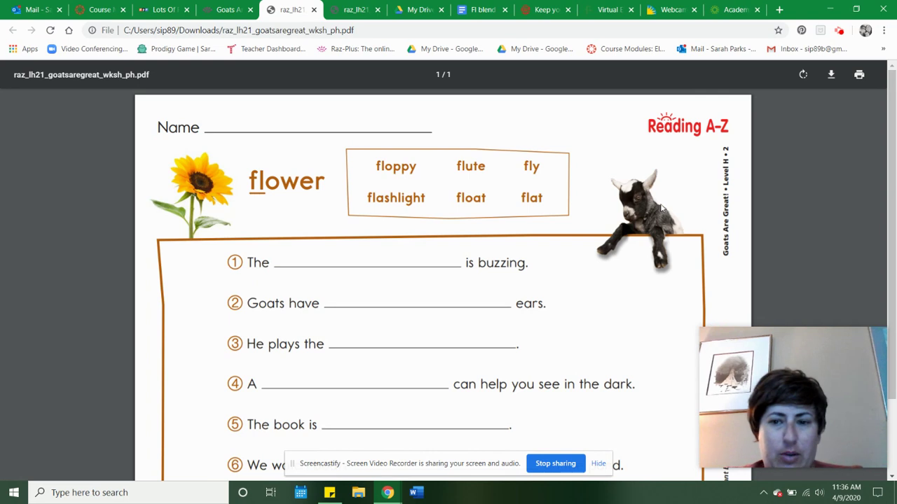
{"action": "right_click", "coordinate": [892, 137]}
{"action": "scroll", "coordinate": [891, 118], "scroll_direction": "down", "scroll_amount": 1}
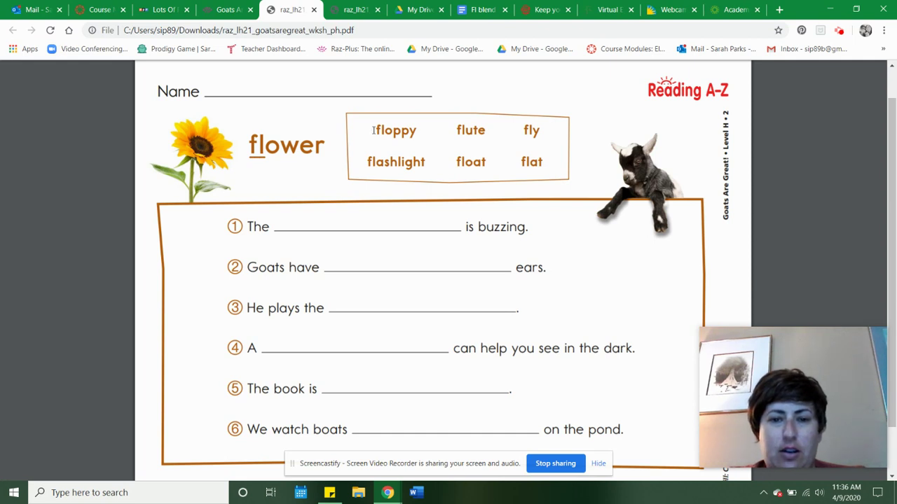
{"action": "left_click_drag", "start_coordinate": [373, 130], "coordinate": [390, 132]}
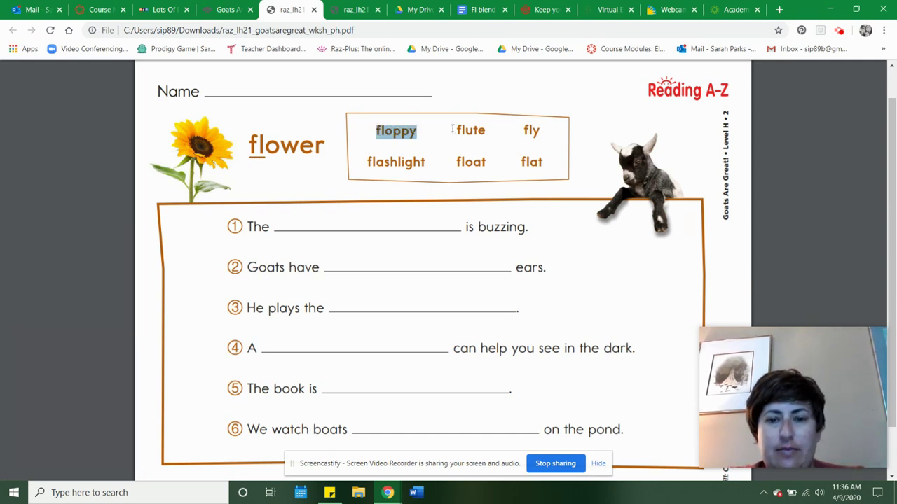
{"action": "left_click", "coordinate": [455, 129]}
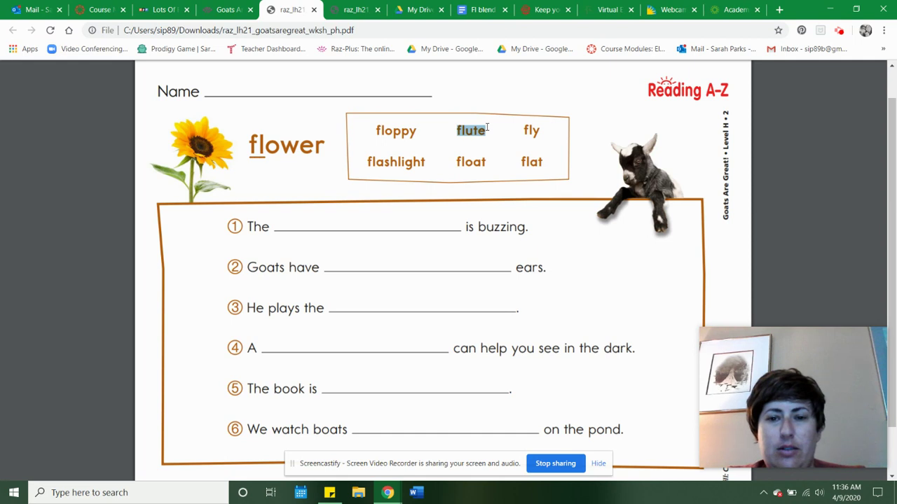
{"action": "left_click_drag", "start_coordinate": [523, 130], "coordinate": [542, 132]}
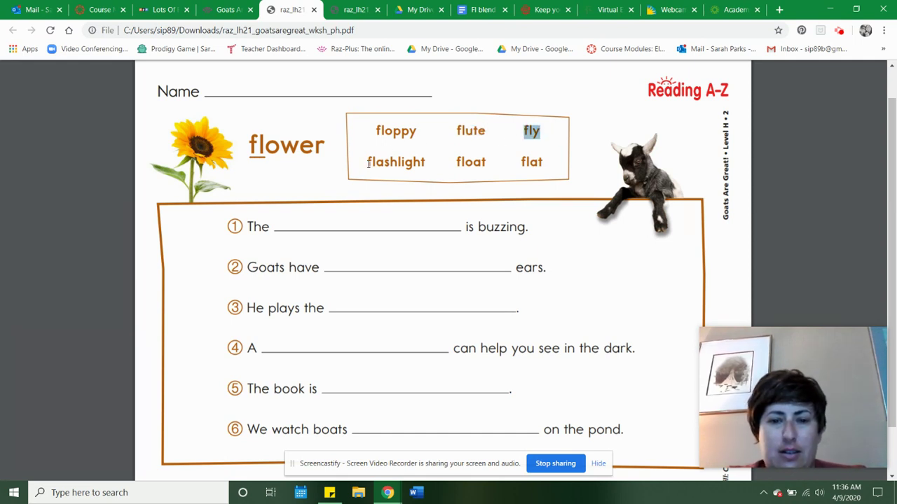
{"action": "left_click_drag", "start_coordinate": [368, 163], "coordinate": [549, 163]}
{"action": "left_click", "coordinate": [574, 216]}
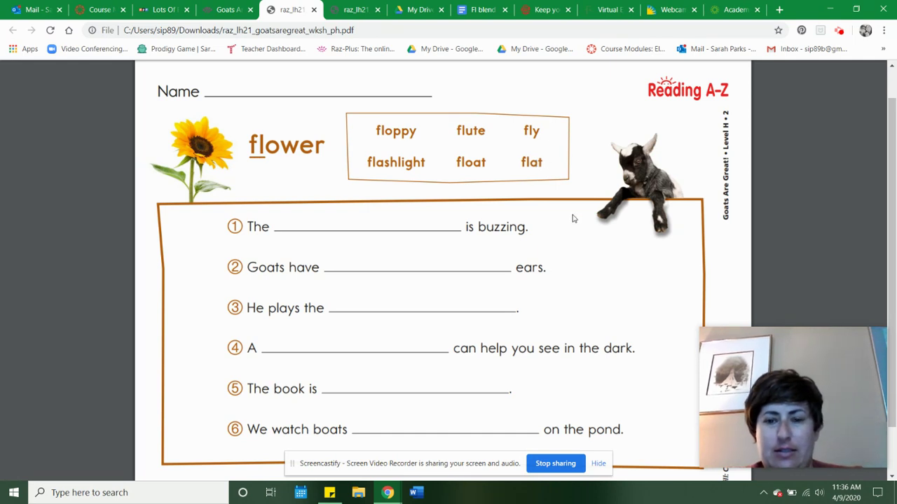